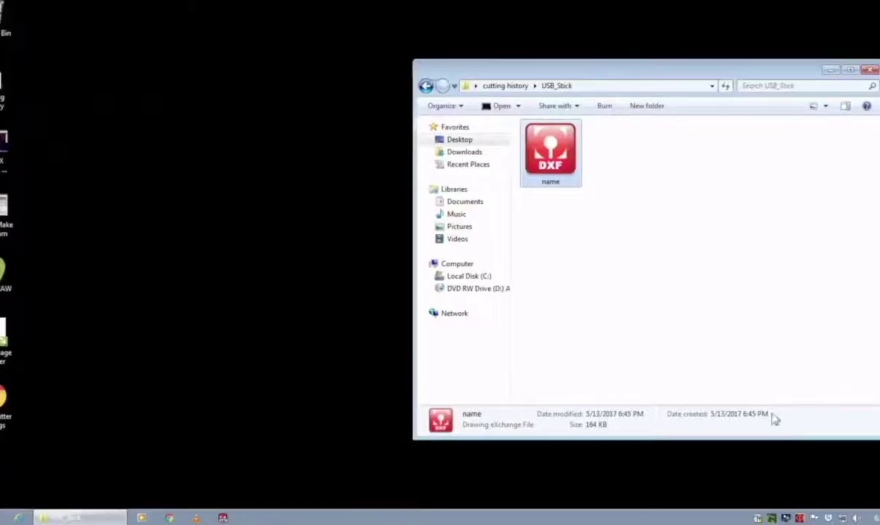
click(800, 516)
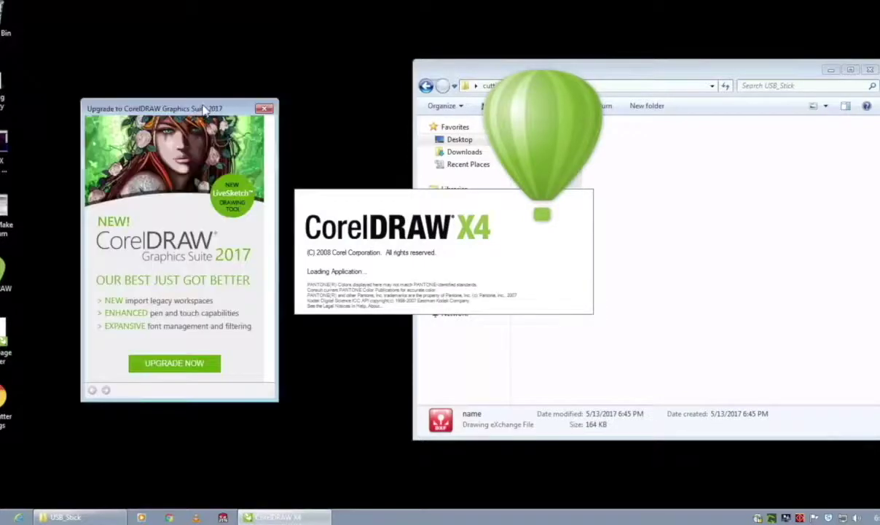
- Dismiss the upgrade promo and registration prompt, then restore CorelDRAW beside the USB_Stick folder
click(264, 109)
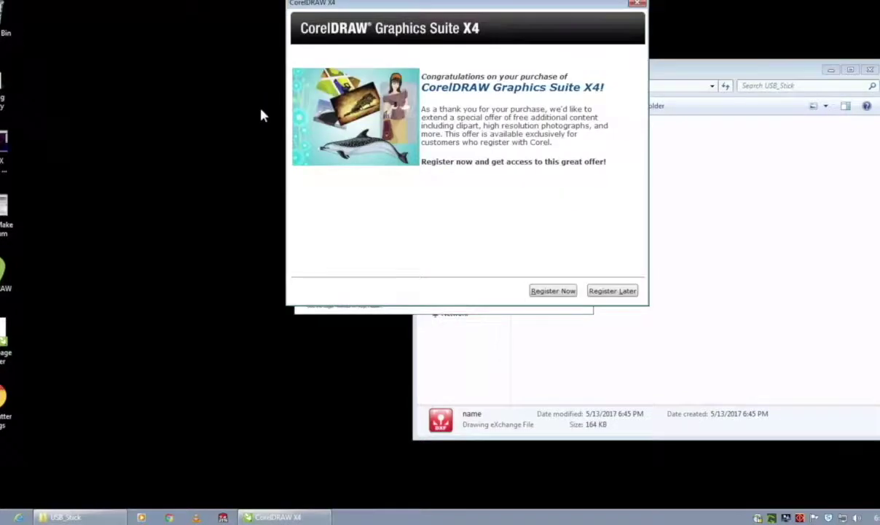
click(610, 291)
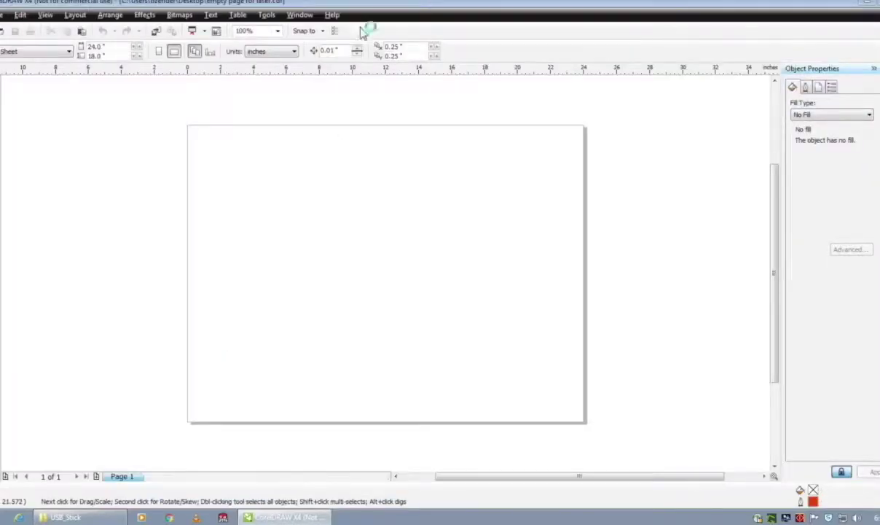
double_click(389, 10)
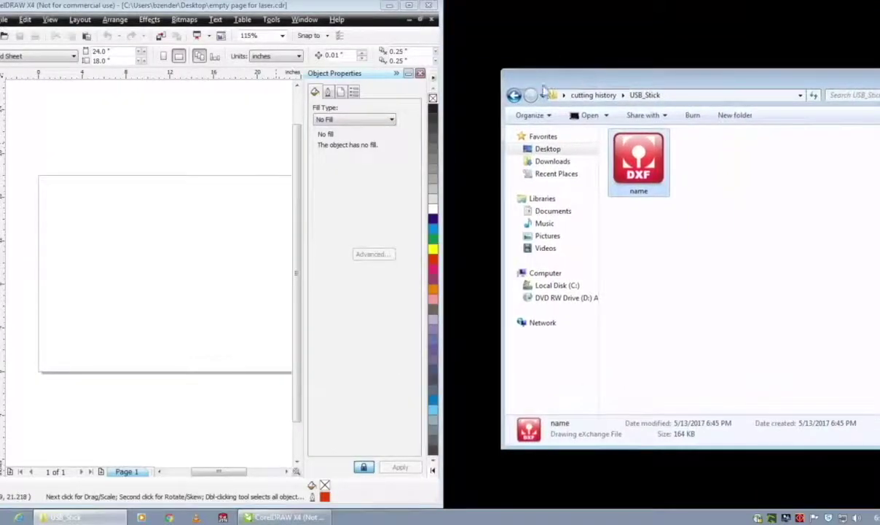
- Import the Bernhard DXF with Auto-Reduce nodes turned off, then move the outline up slightly
drag(647, 169, 211, 235)
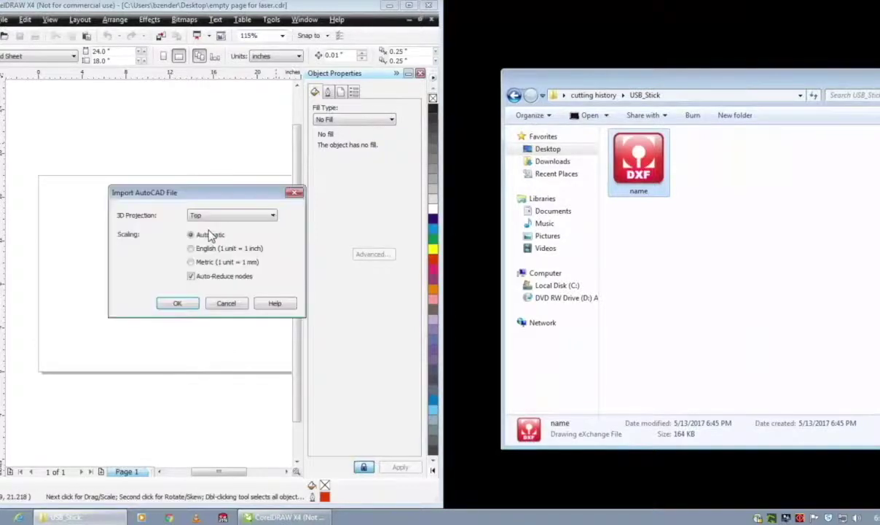
click(193, 282)
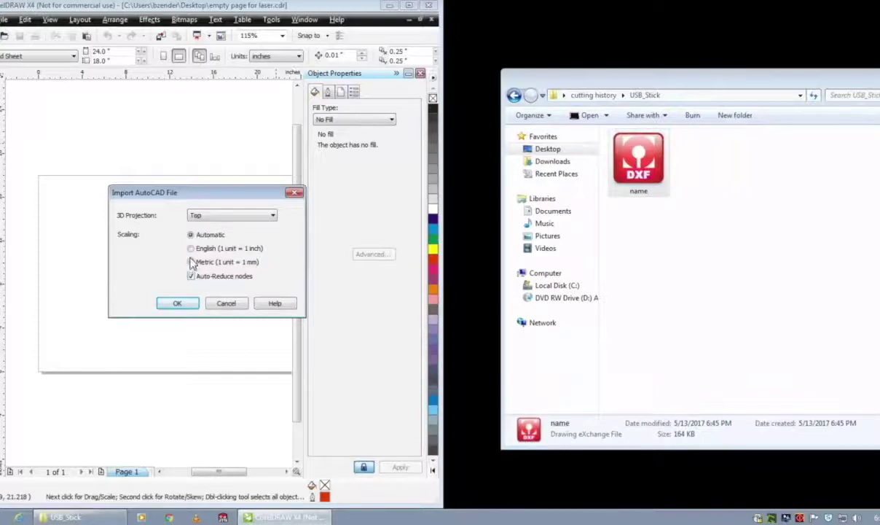
click(180, 304)
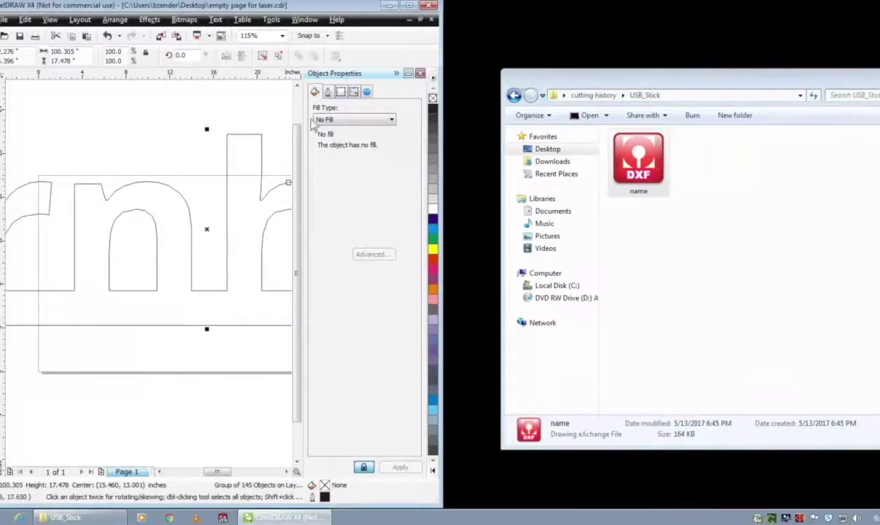
scroll(206, 226, down, 5)
scroll(187, 271, down, 1)
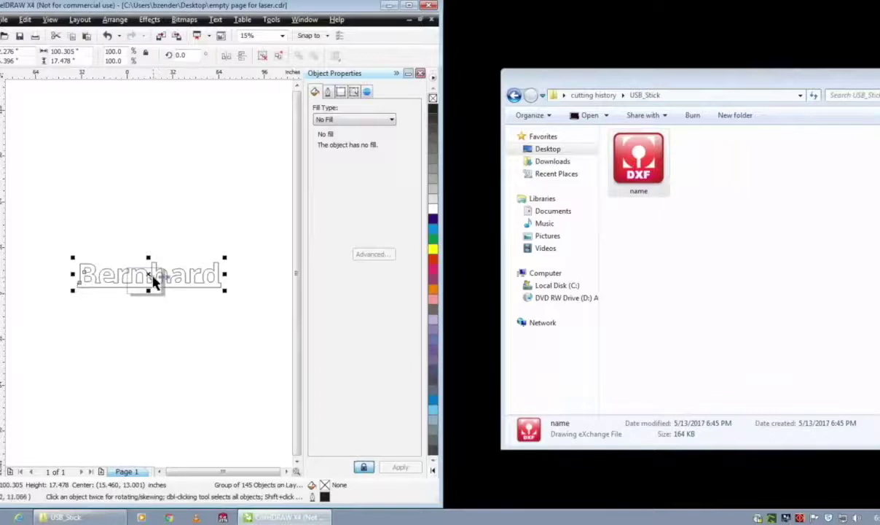
drag(150, 276, 146, 233)
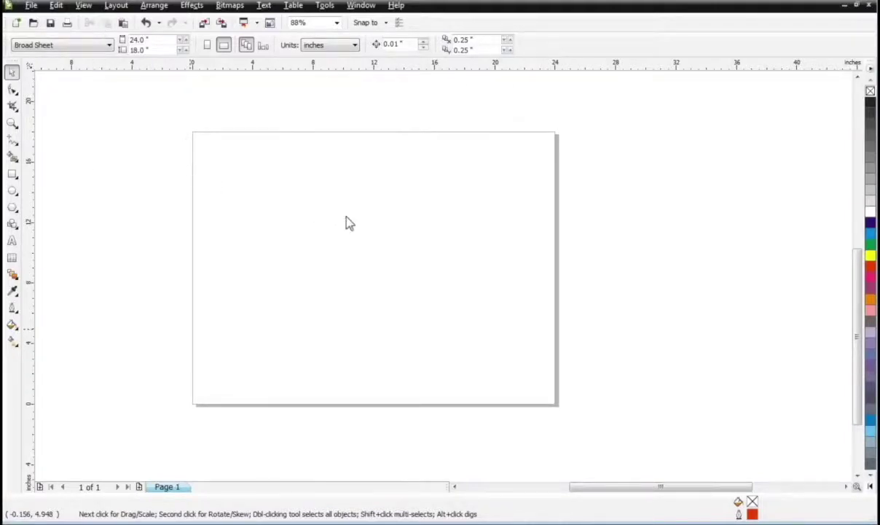
- Change the document units from inches to millimeters in the property bar
click(352, 46)
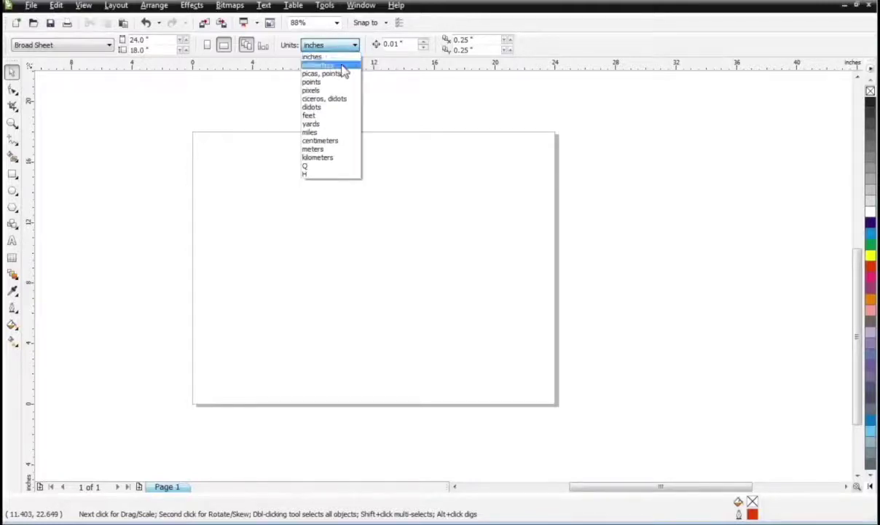
click(337, 66)
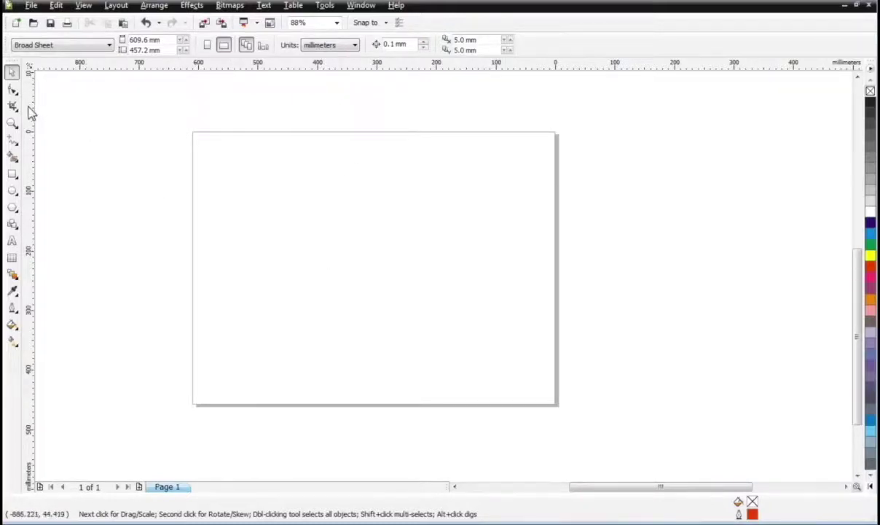
- Add a vertical guideline, delete the horizontal one, and move the Bernhard outline down onto the page
drag(30, 108, 495, 106)
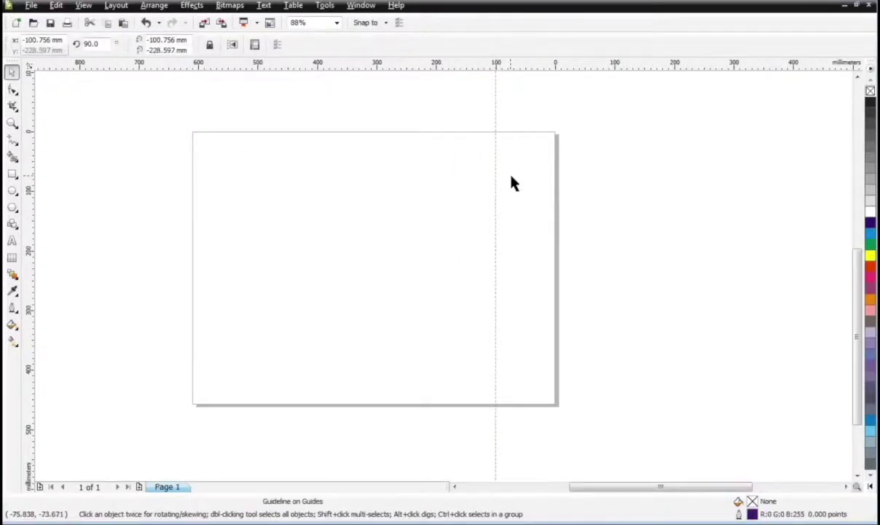
drag(479, 68, 480, 165)
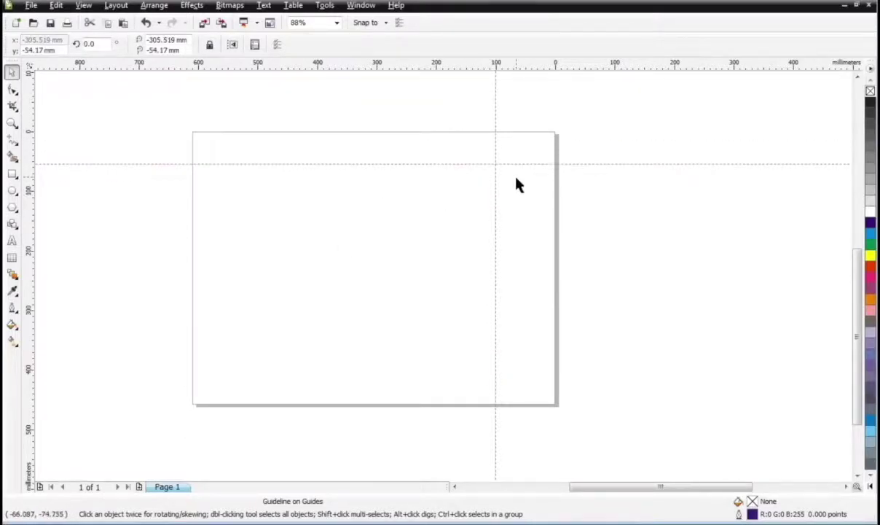
right_click(584, 163)
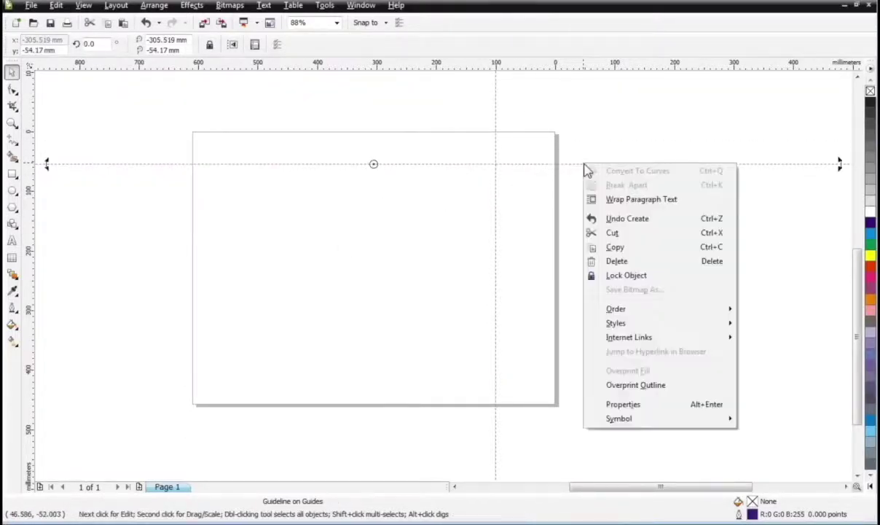
click(614, 262)
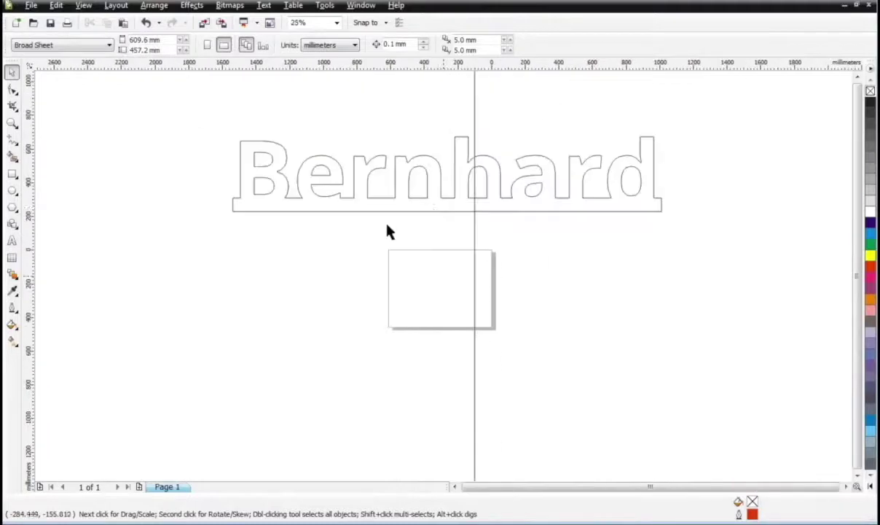
drag(437, 211, 448, 320)
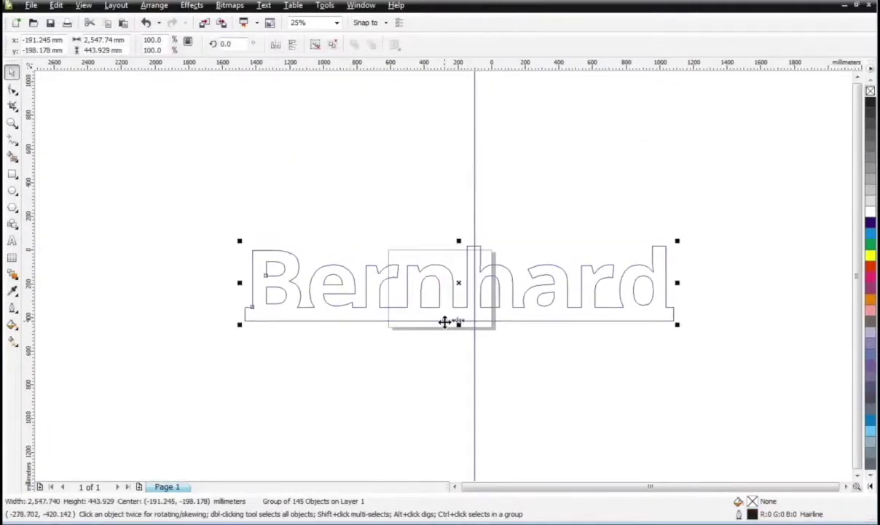
- Scale the Bernhard outline down proportionally after undoing a horizontal squash, and move it up-left
scroll(448, 306, up, 2)
drag(440, 228, 423, 194)
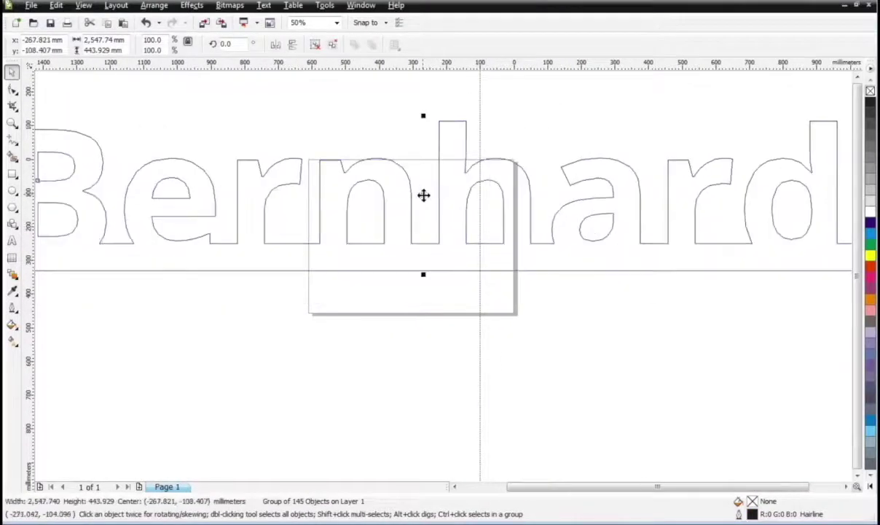
scroll(422, 195, down, 1)
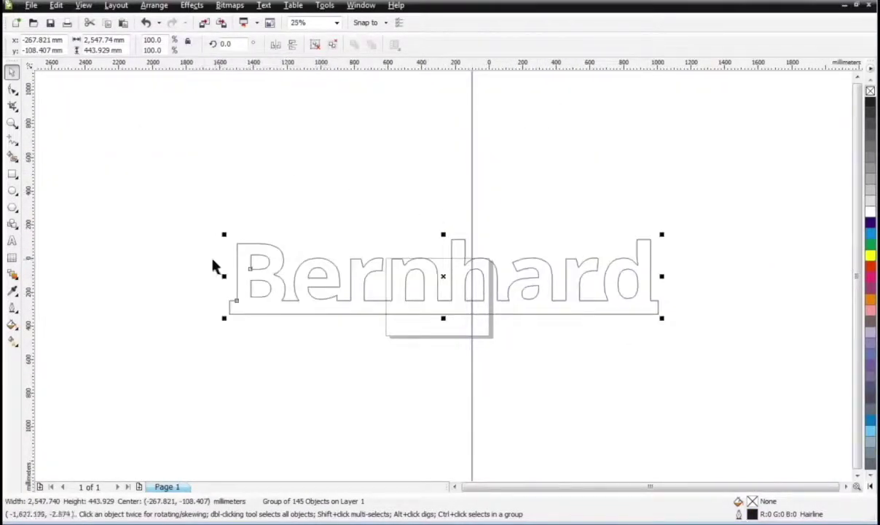
drag(224, 276, 477, 290)
key(ctrl+z)
mouse_move(224, 275)
mouse_down()
mouse_move(324, 289)
mouse_move(225, 275)
mouse_up()
drag(224, 234, 537, 289)
drag(608, 303, 417, 209)
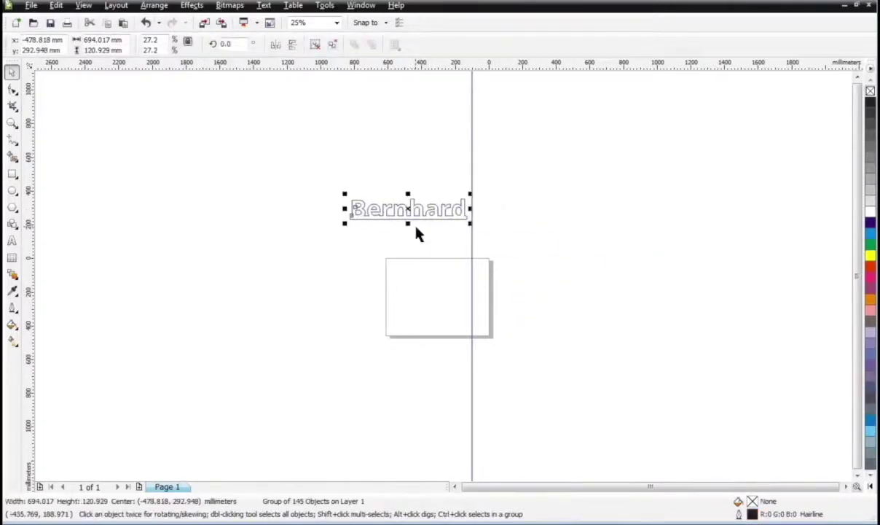
- Try rotating and skewing the outline, undo both, and move it down onto the page
click(416, 212)
drag(472, 193, 466, 241)
key(ctrl+z)
drag(408, 196, 460, 191)
key(ctrl+z)
click(333, 184)
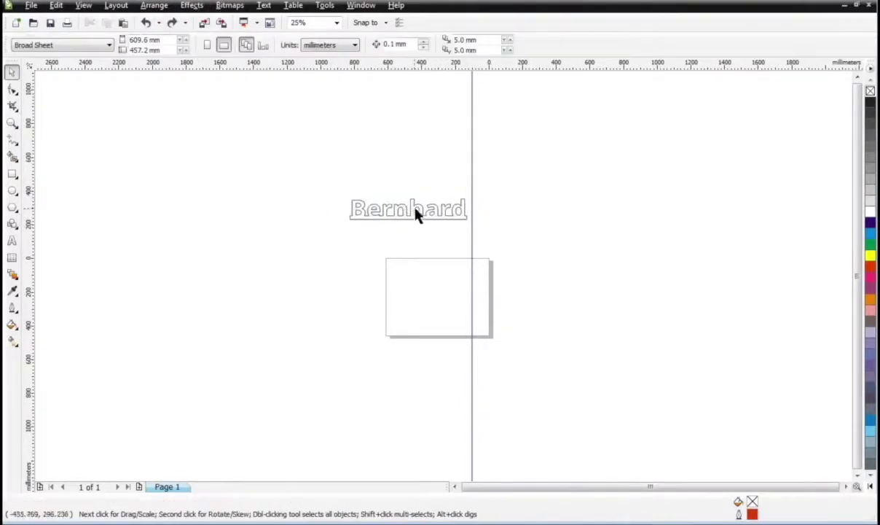
drag(417, 212, 417, 283)
- Set the outline width to 100 mm and move it up-right against the guideline
click(100, 39)
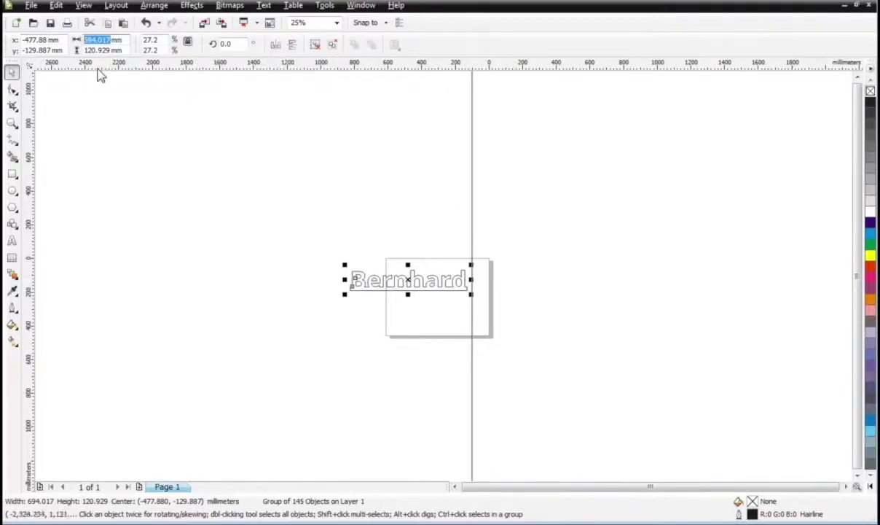
text(100)
key(Return)
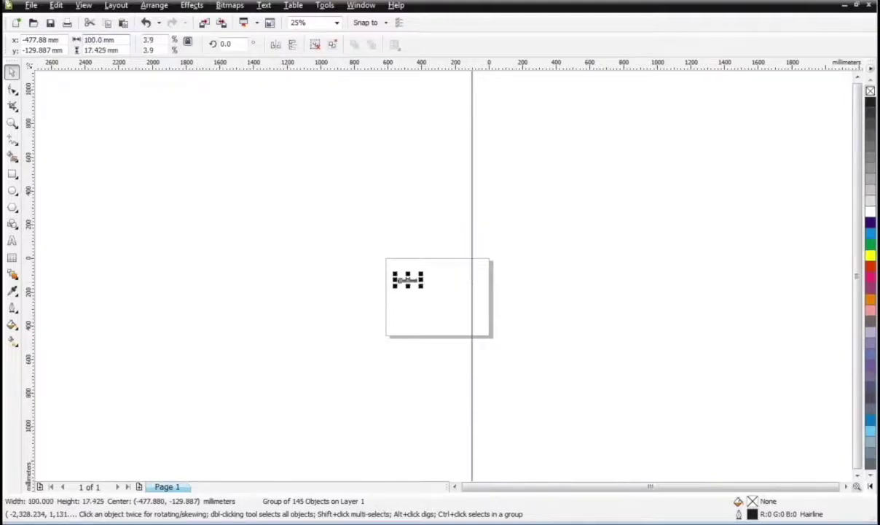
scroll(442, 313, up, 2)
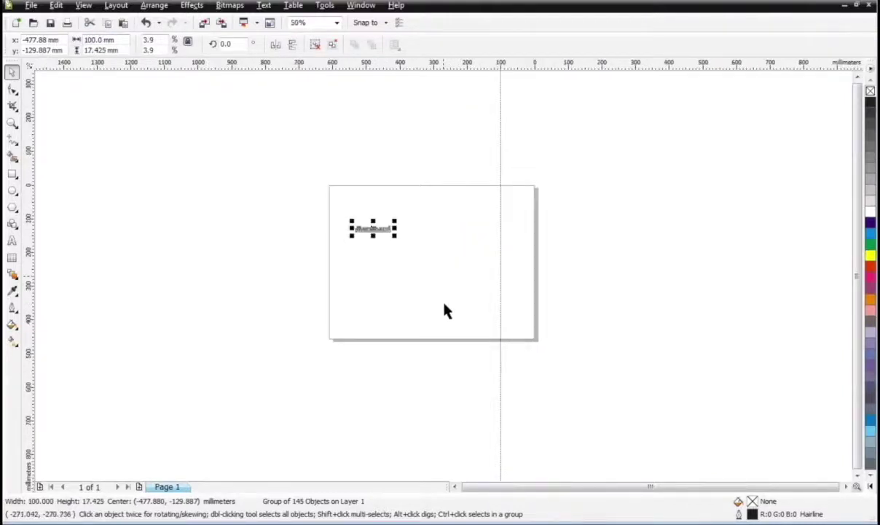
drag(286, 200, 501, 123)
- In Object Properties, set the Bernhard group to No Fill with a red Hairline outline
scroll(452, 279, up, 6)
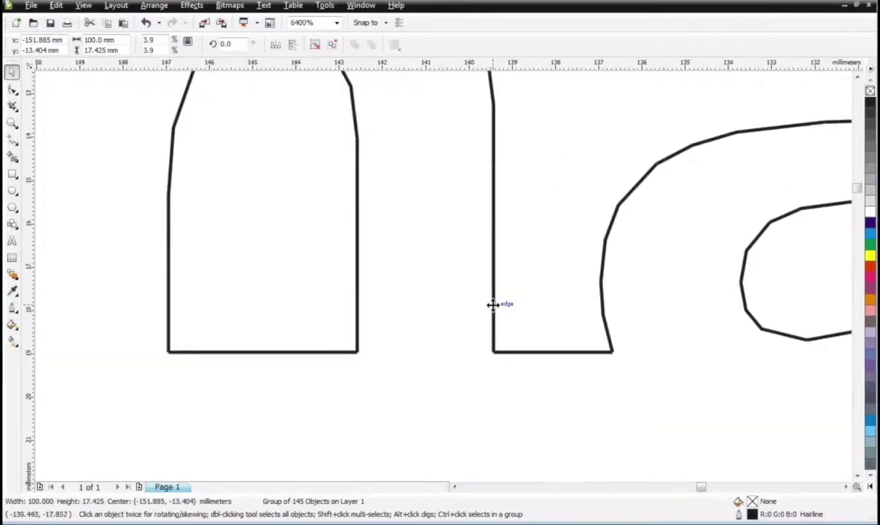
right_click(493, 305)
click(524, 282)
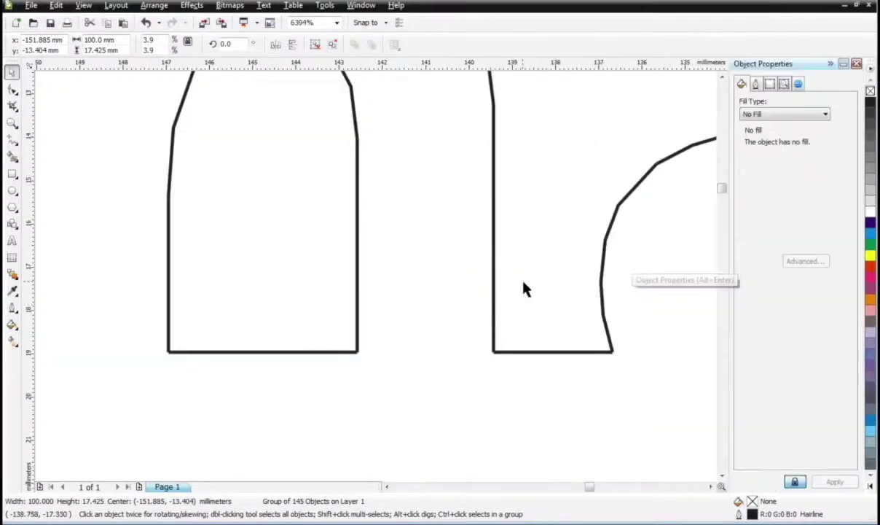
click(744, 114)
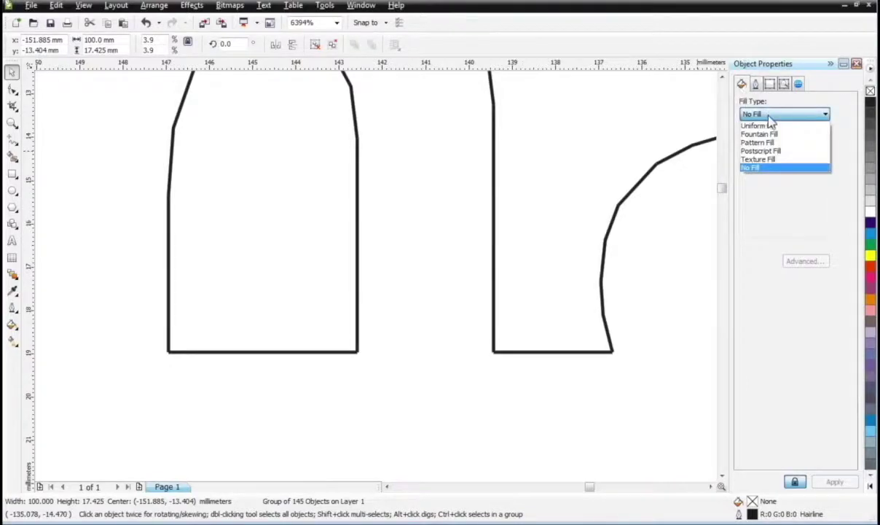
click(784, 174)
click(756, 84)
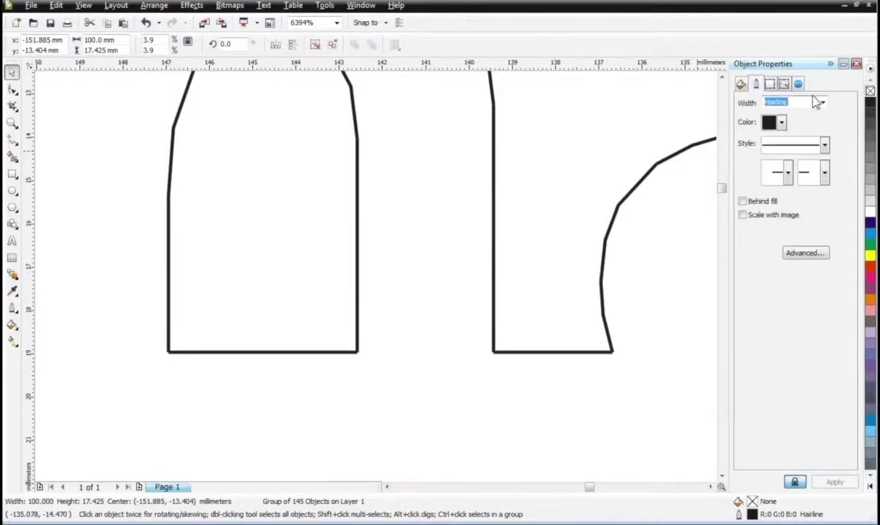
click(822, 103)
click(810, 123)
click(782, 122)
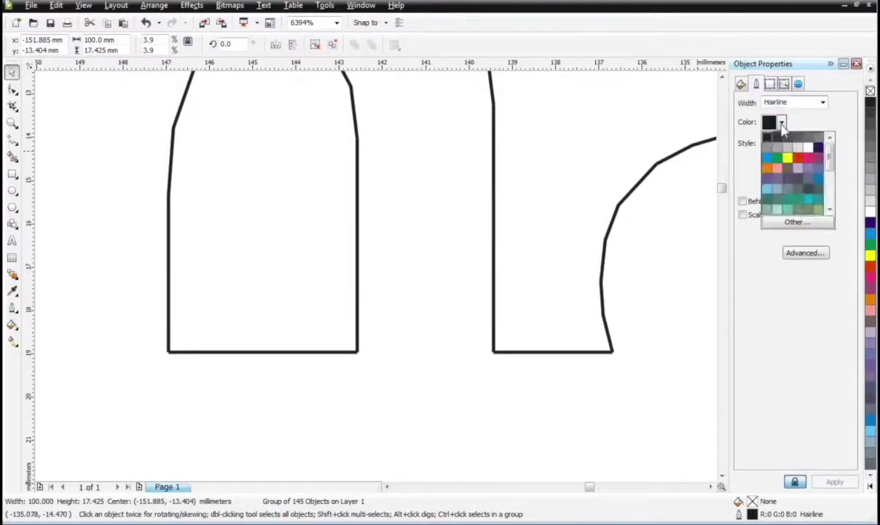
click(800, 160)
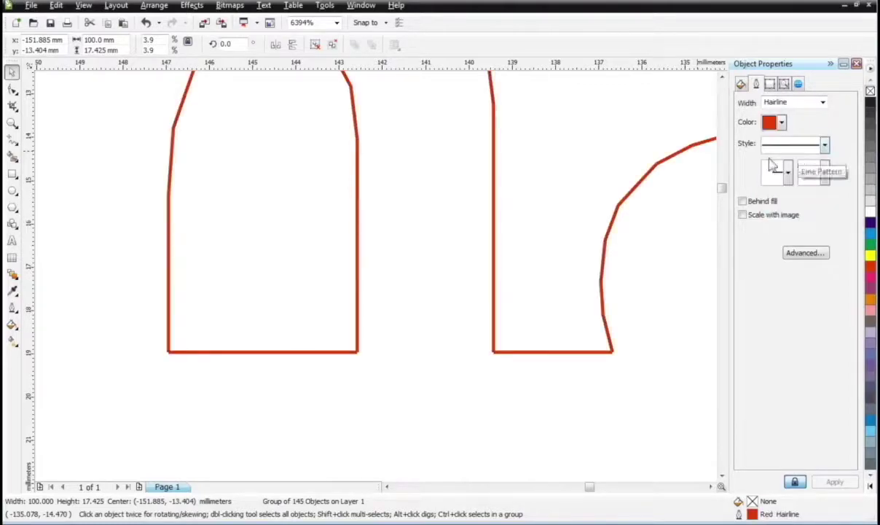
click(432, 233)
scroll(416, 338, down, 3)
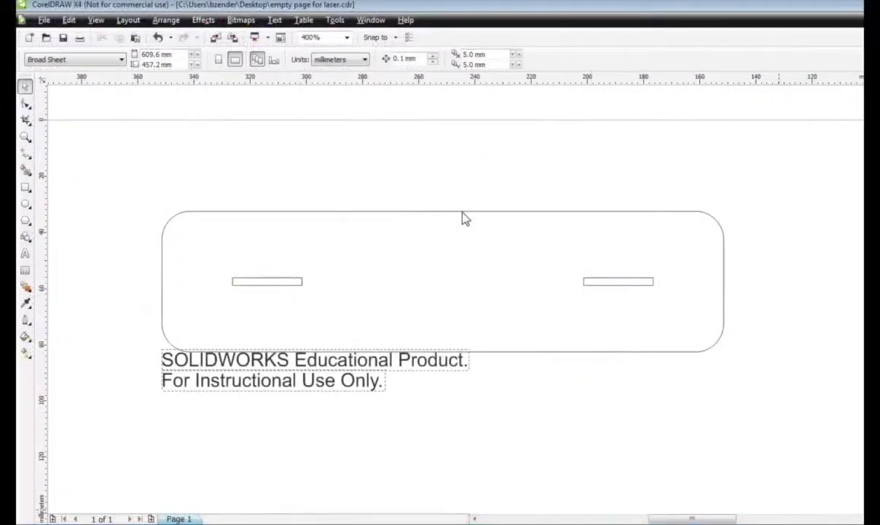
- Select the rounded-rectangle part with its text and shift it slightly up-left
click(462, 213)
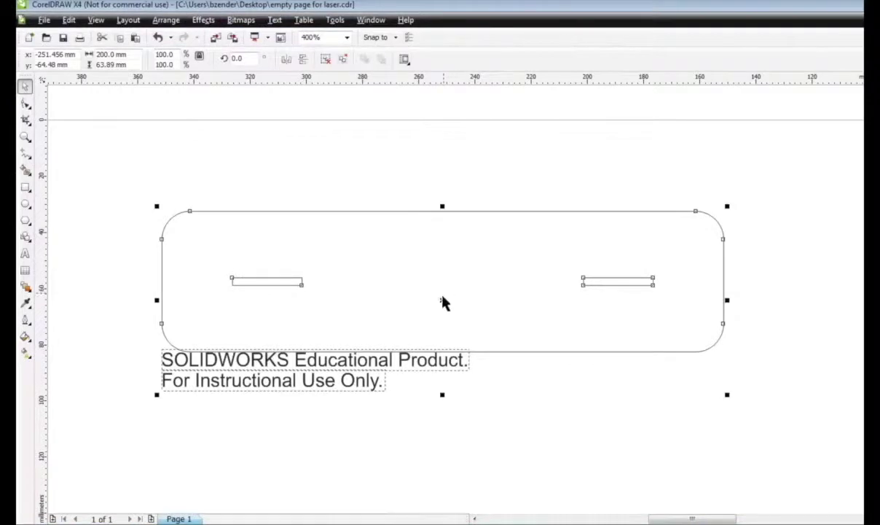
drag(443, 299, 442, 278)
scroll(443, 277, up, 1)
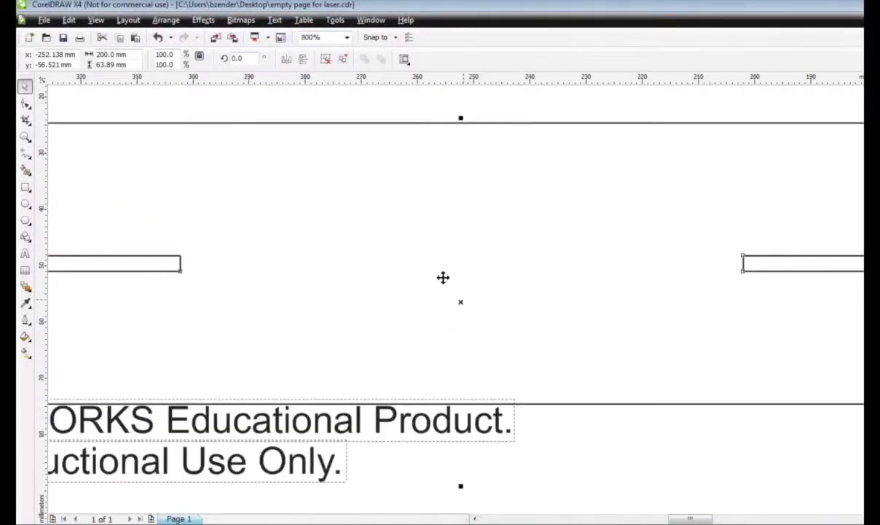
scroll(443, 276, down, 1)
click(157, 335)
click(188, 357)
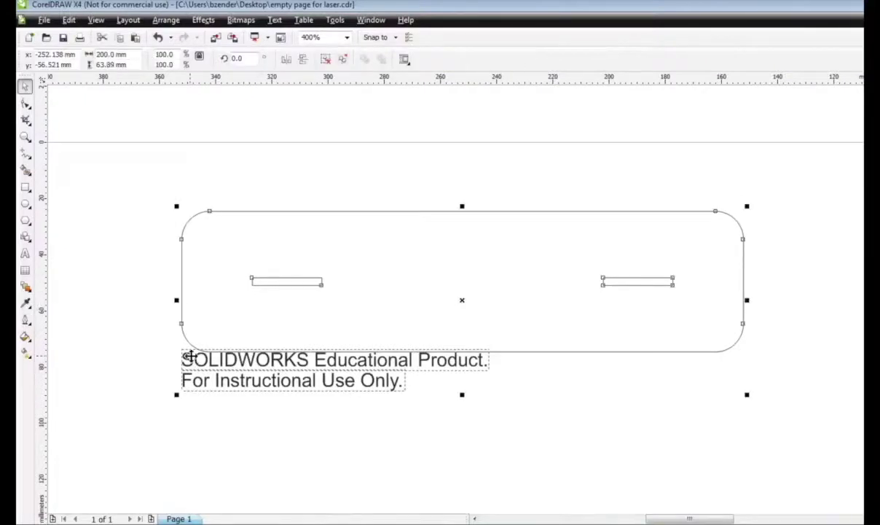
click(168, 362)
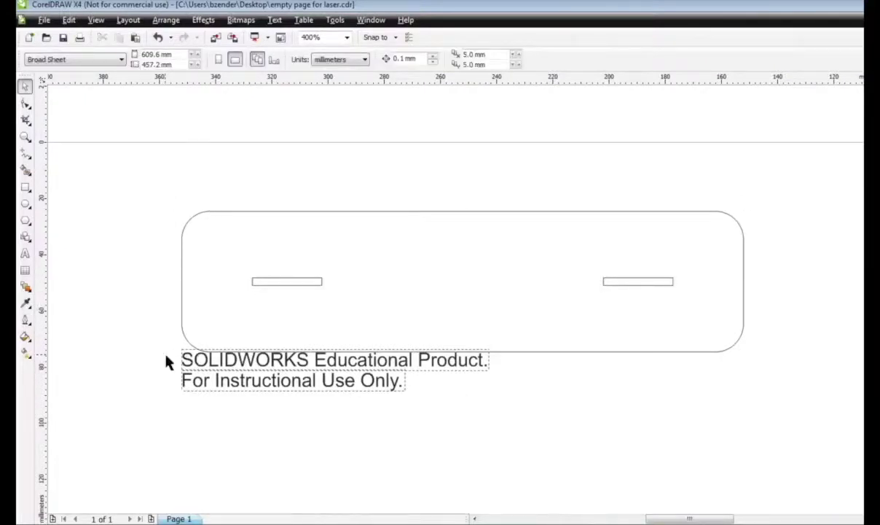
- Ungroup the part and delete the 'For Instructional Use Only' and 'SOLIDWORKS Educational Product' text
click(221, 212)
click(166, 20)
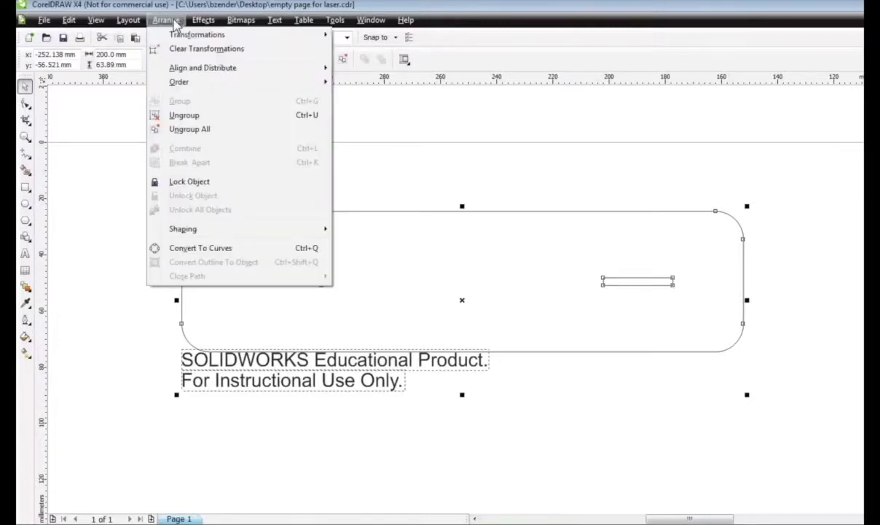
click(202, 119)
click(186, 377)
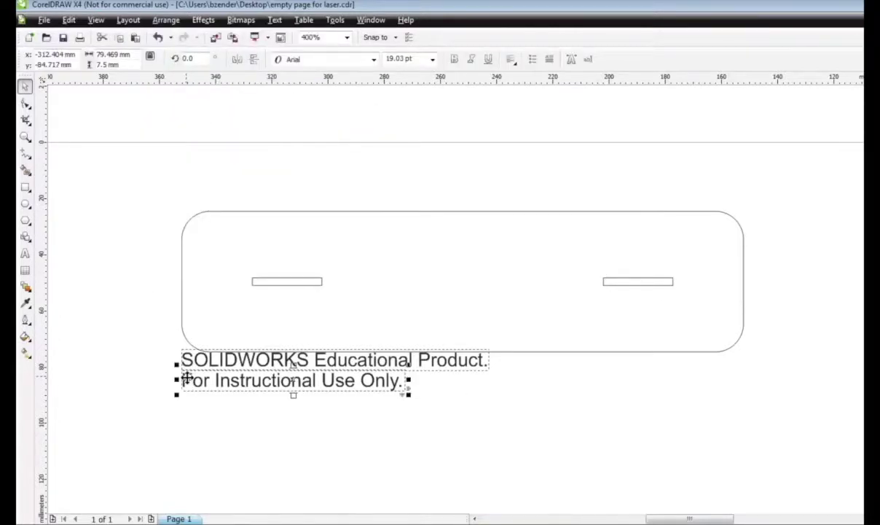
right_click(186, 377)
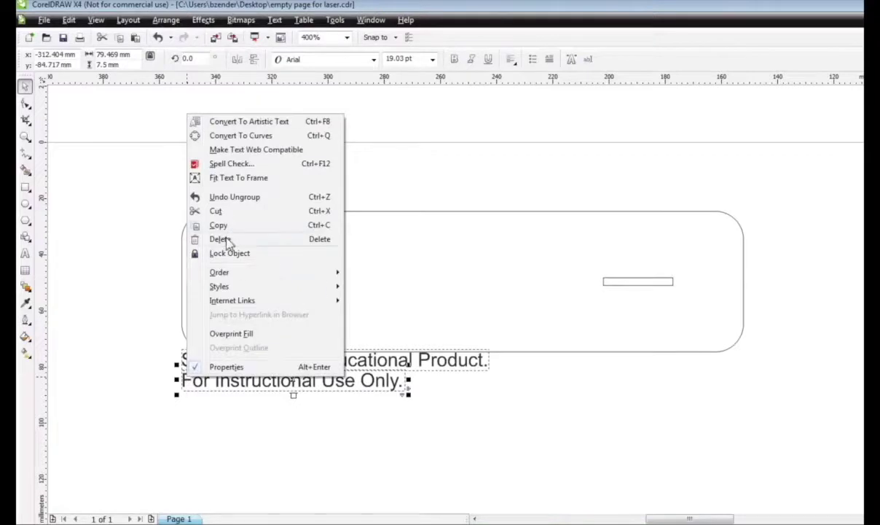
click(213, 234)
right_click(243, 356)
click(276, 219)
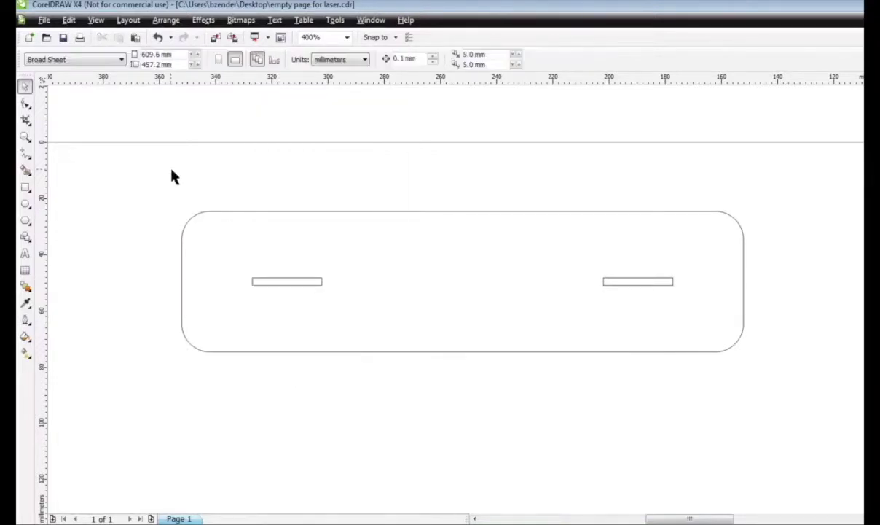
- Group the rounded-rectangle outline with both slots after undoing a stray edge move, then nudge it up
click(182, 269)
drag(182, 274, 155, 274)
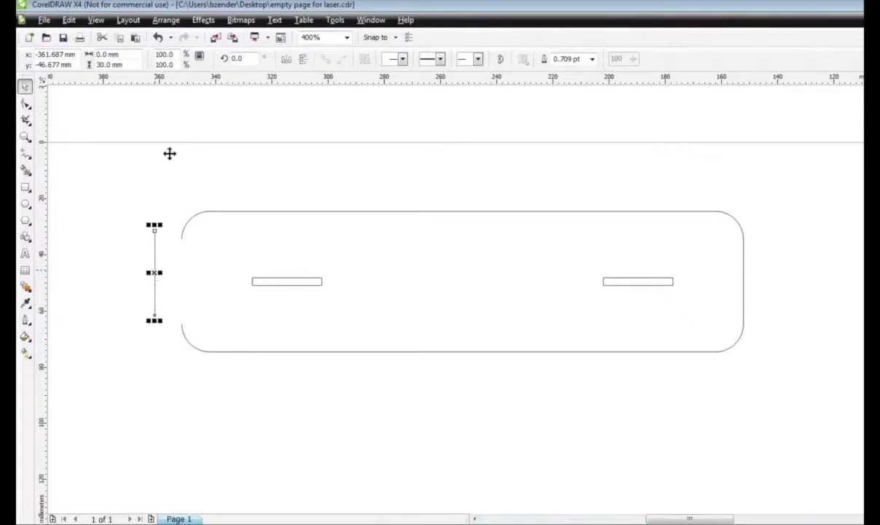
click(157, 37)
drag(117, 162, 768, 375)
click(164, 21)
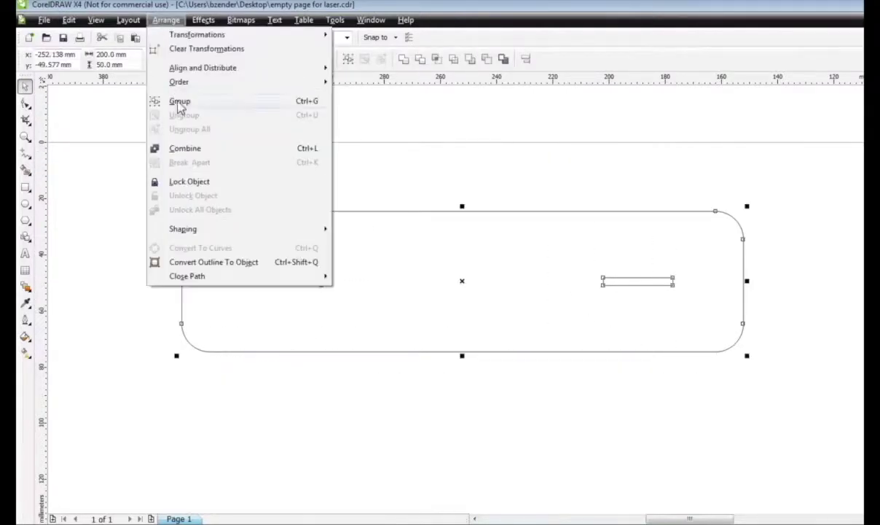
click(177, 104)
click(257, 175)
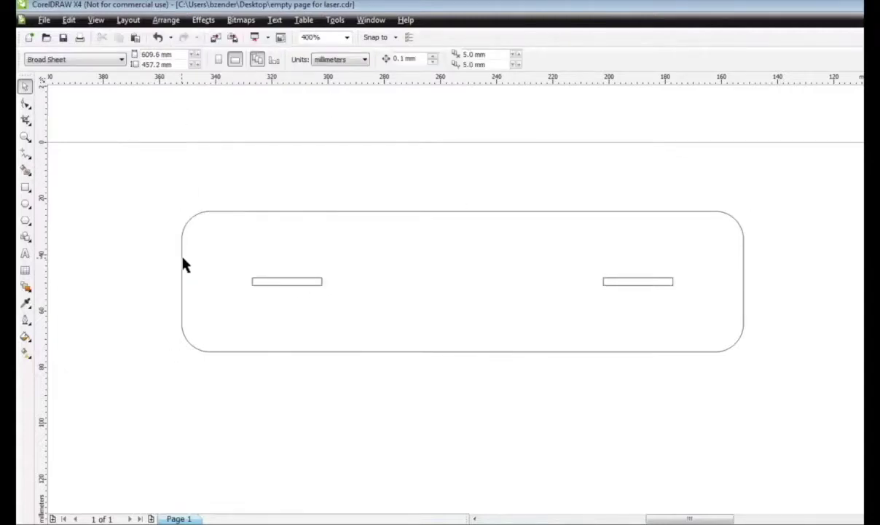
drag(182, 260, 155, 249)
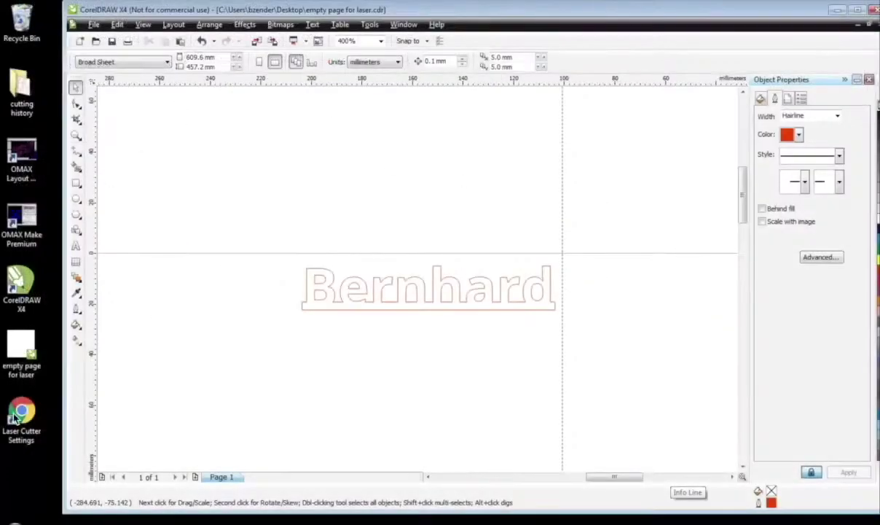
double_click(40, 415)
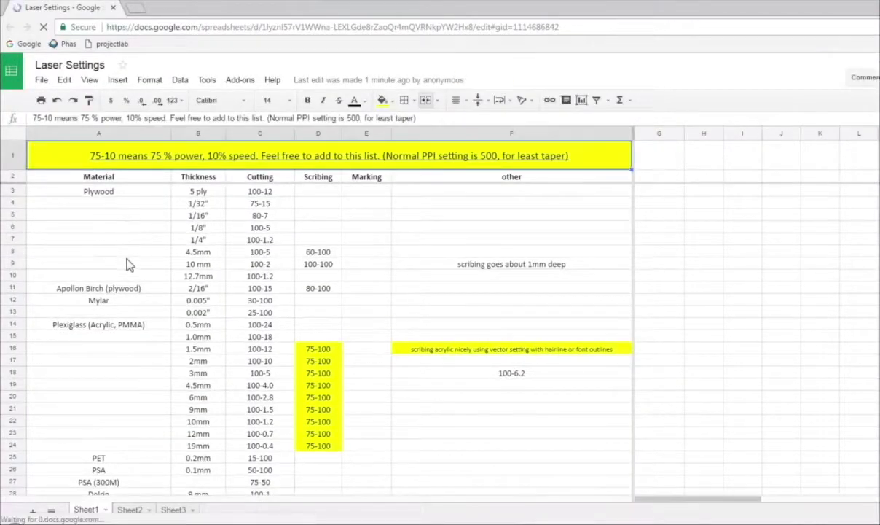
- Scroll to the Hardboard row and check its 1/8" (=3mm) thickness and 100-7 cutting setting
click(125, 288)
scroll(120, 308, down, 3)
scroll(120, 308, down, 6)
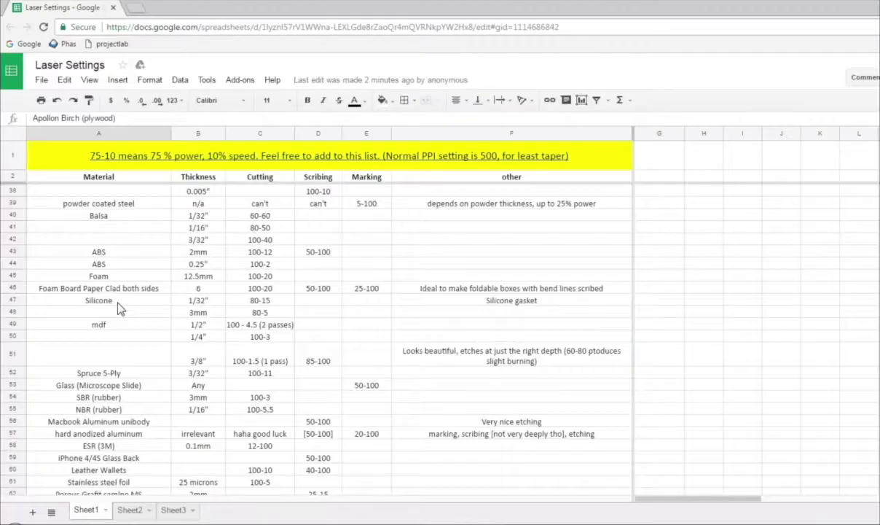
scroll(111, 286, down, 8)
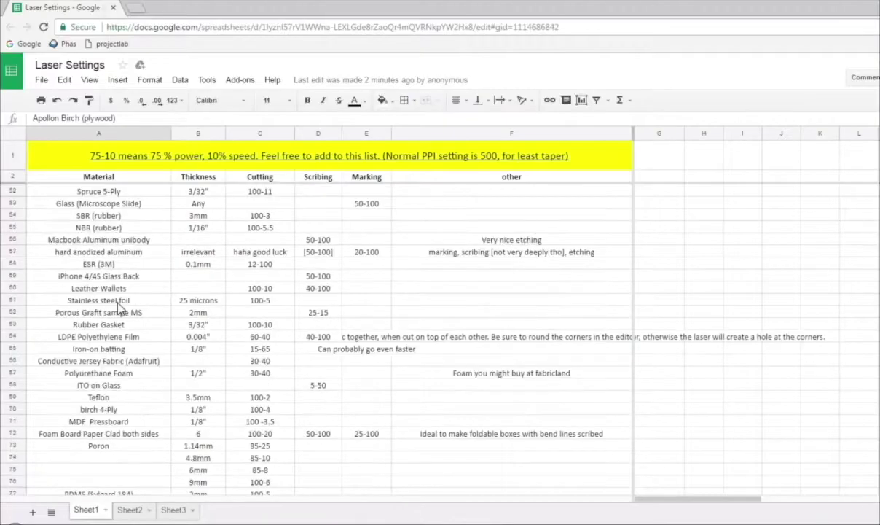
click(15, 419)
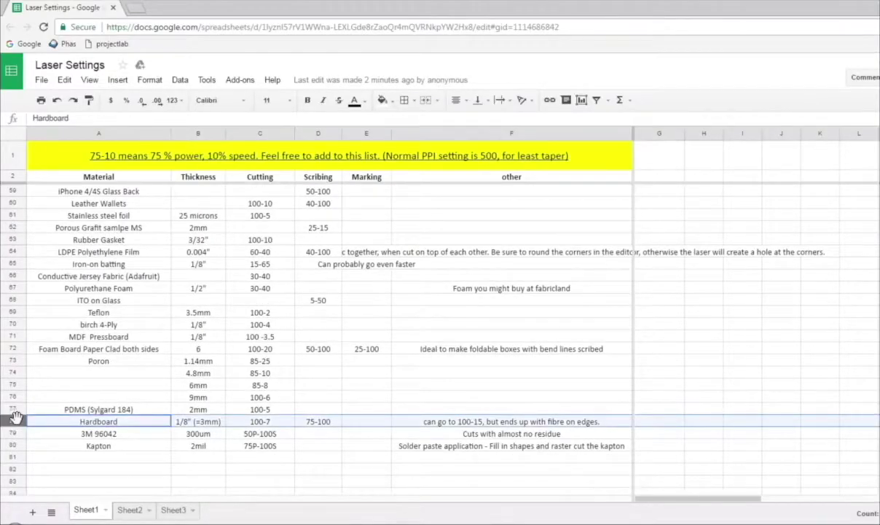
click(187, 423)
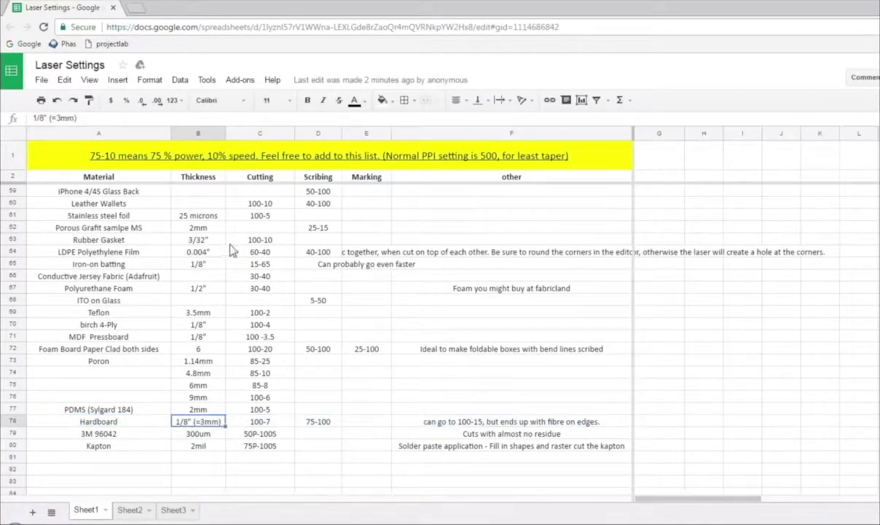
click(268, 423)
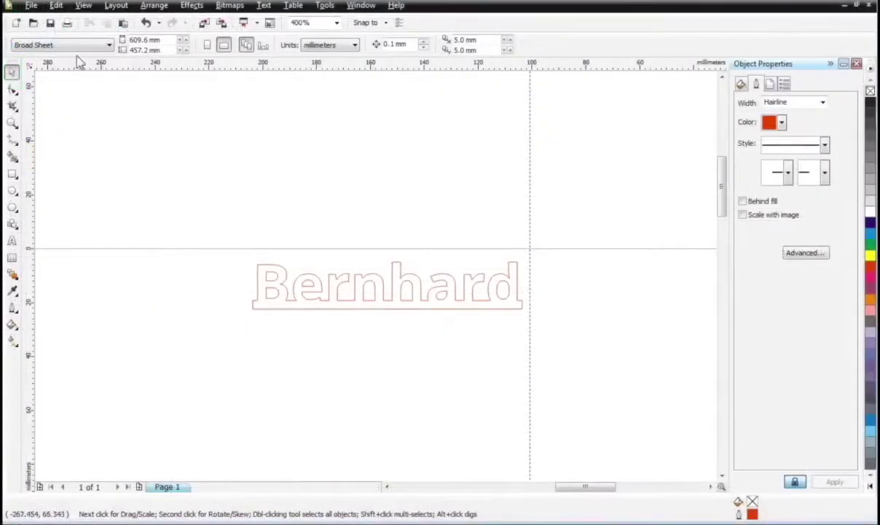
- Open File > Print and the VLS4.60 printer's Properties
click(31, 6)
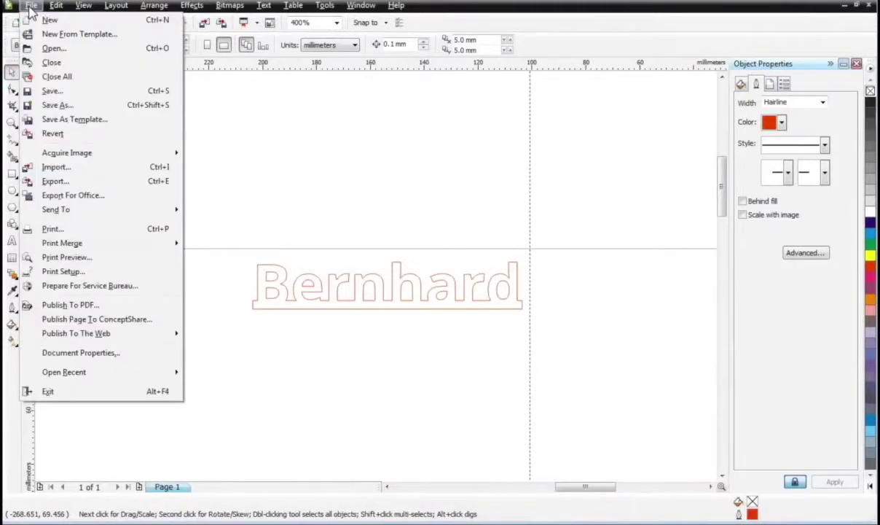
click(67, 229)
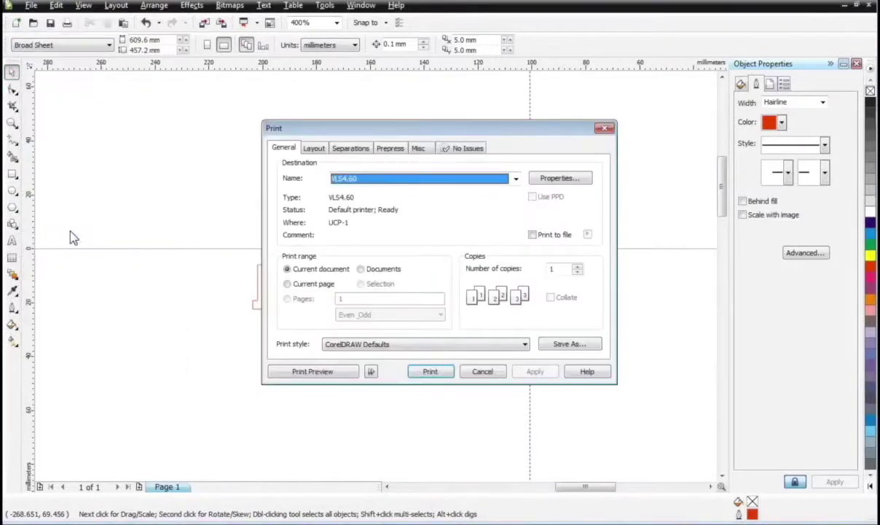
click(557, 180)
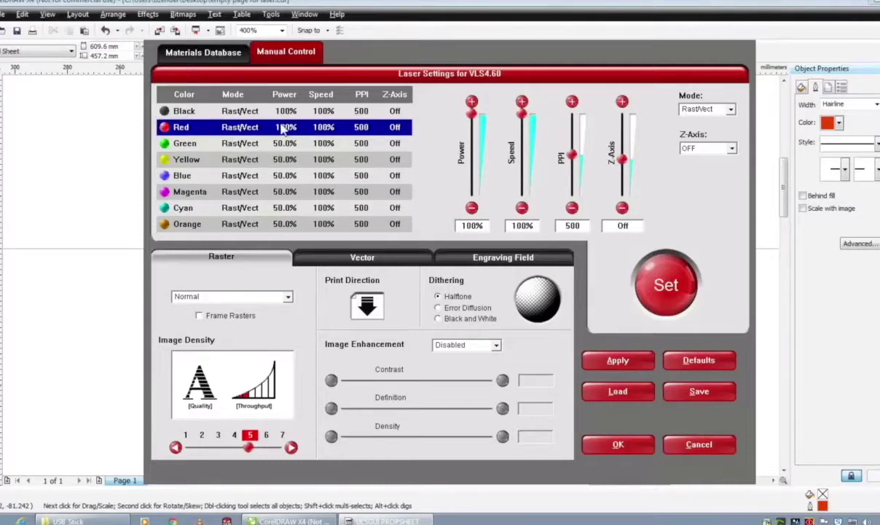
- Set red to Vect mode at 7.0% speed and commit it with Set
drag(521, 114, 522, 190)
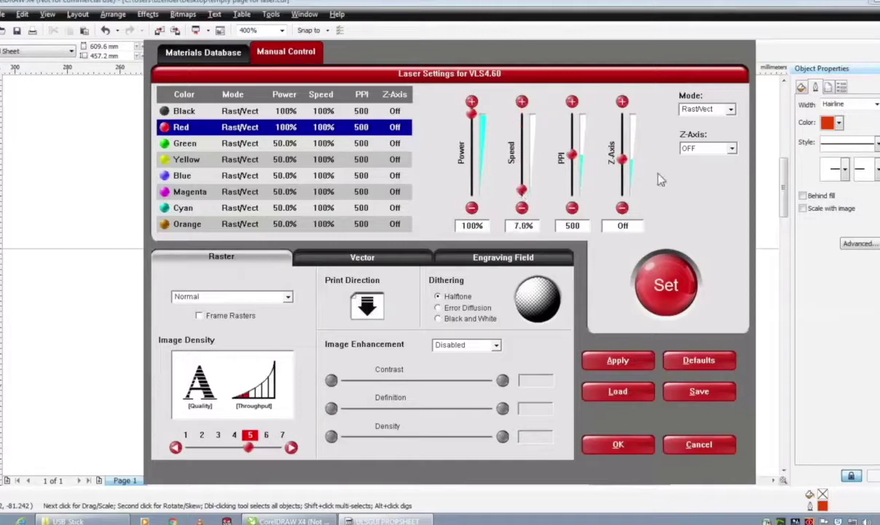
click(731, 110)
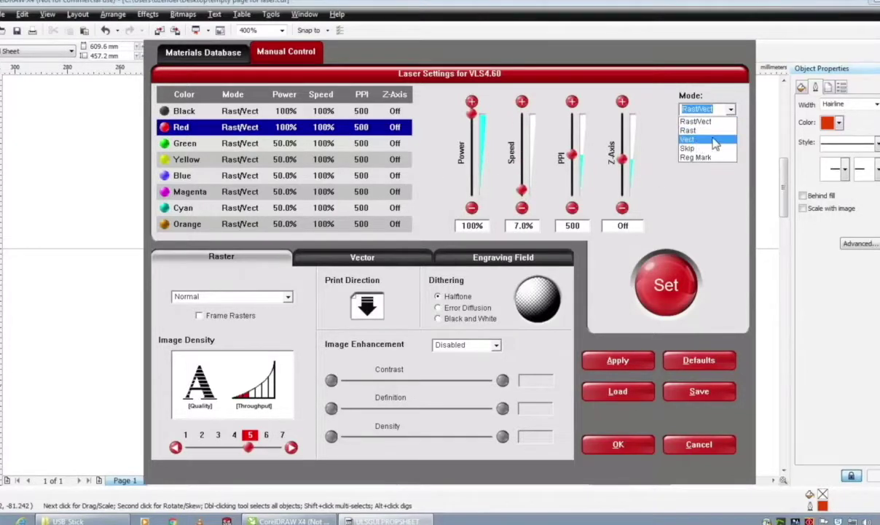
click(715, 140)
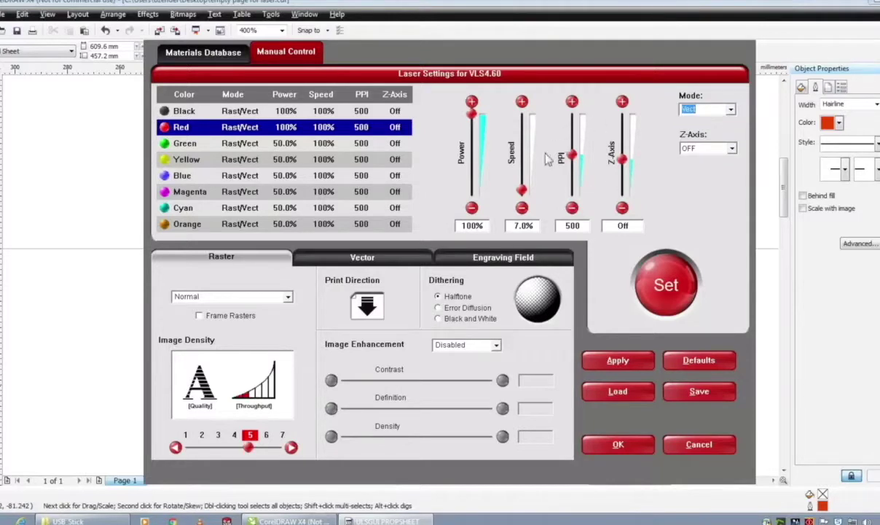
click(669, 295)
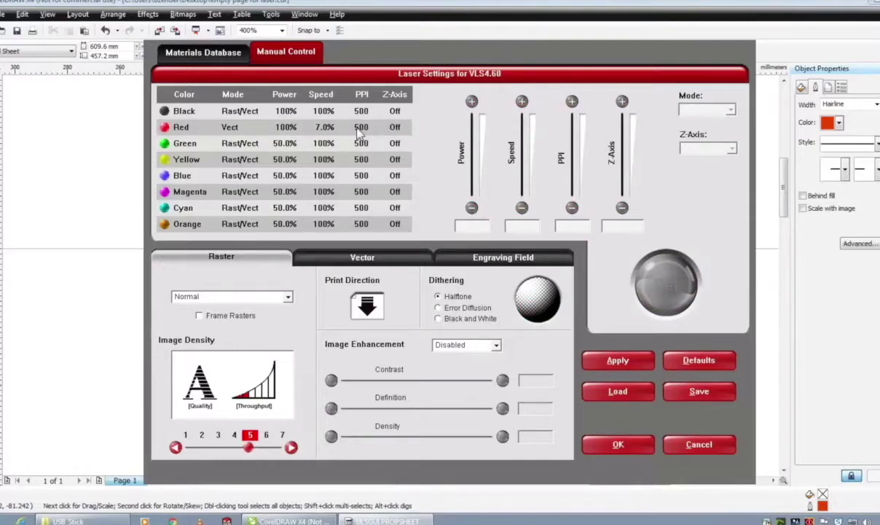
- Apply the laser settings and print the Bernhard job to the VLS4.60
click(620, 362)
click(616, 444)
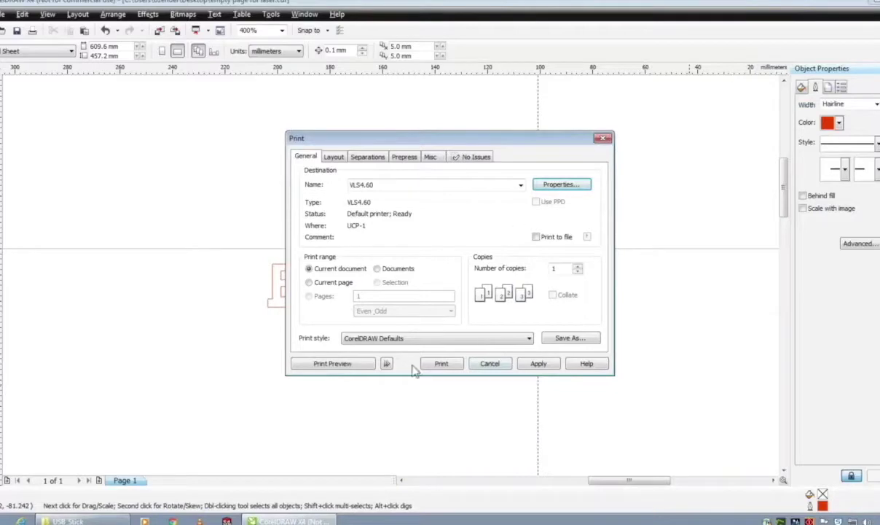
click(441, 364)
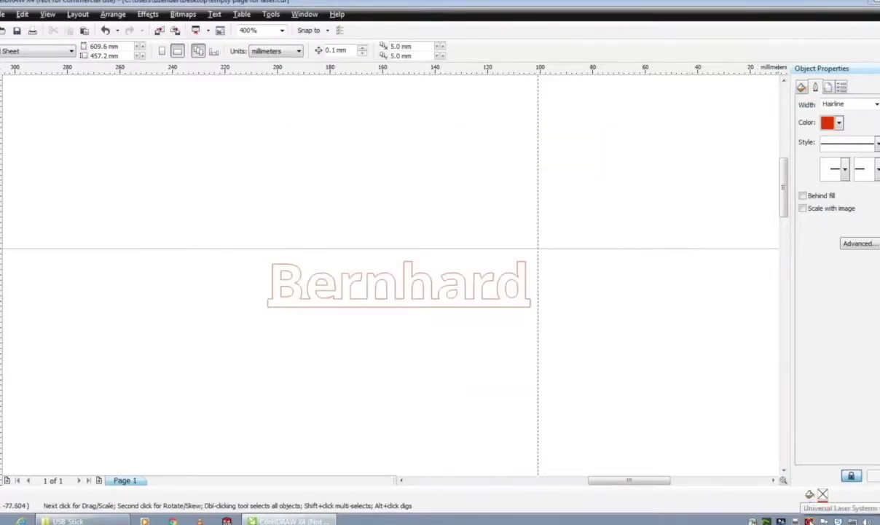
- Run the ULS Control Panel's job time estimator on the Bernhard laser job
click(809, 521)
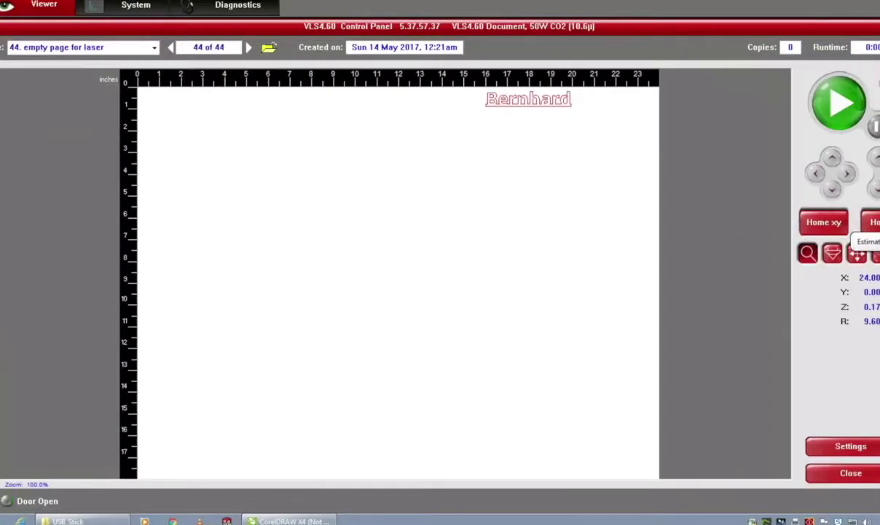
click(857, 253)
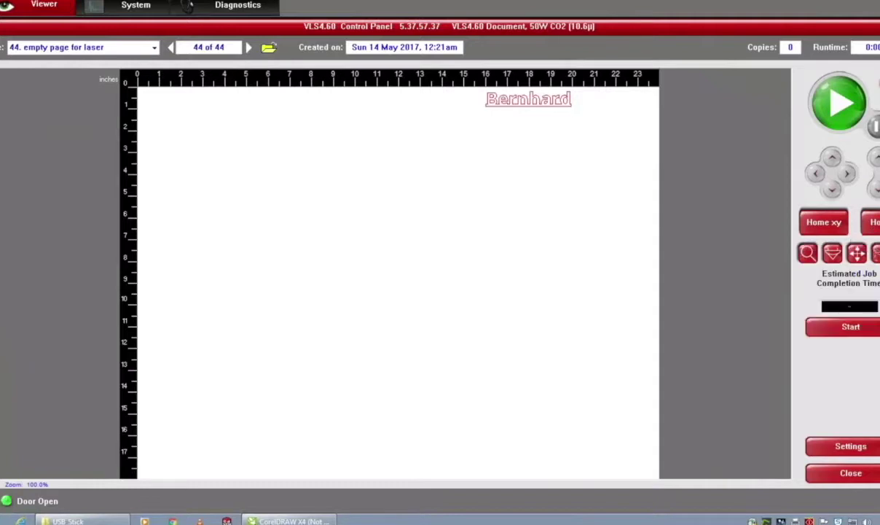
click(854, 328)
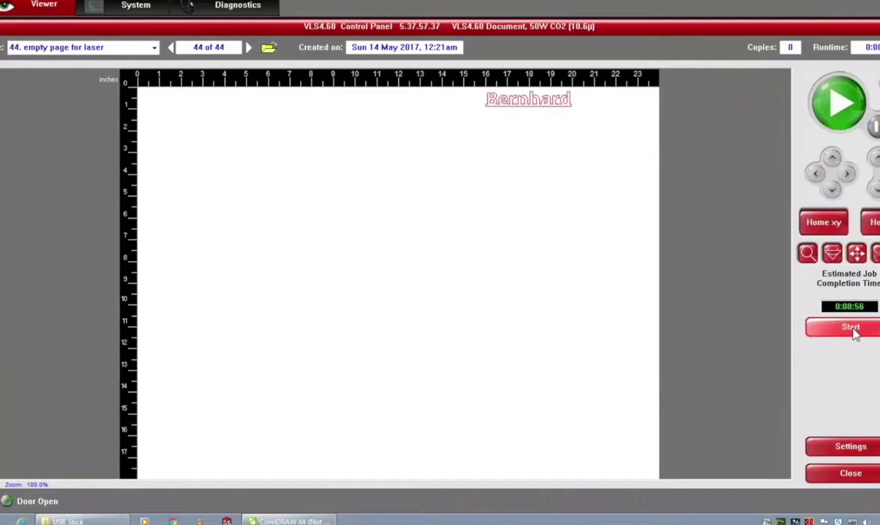